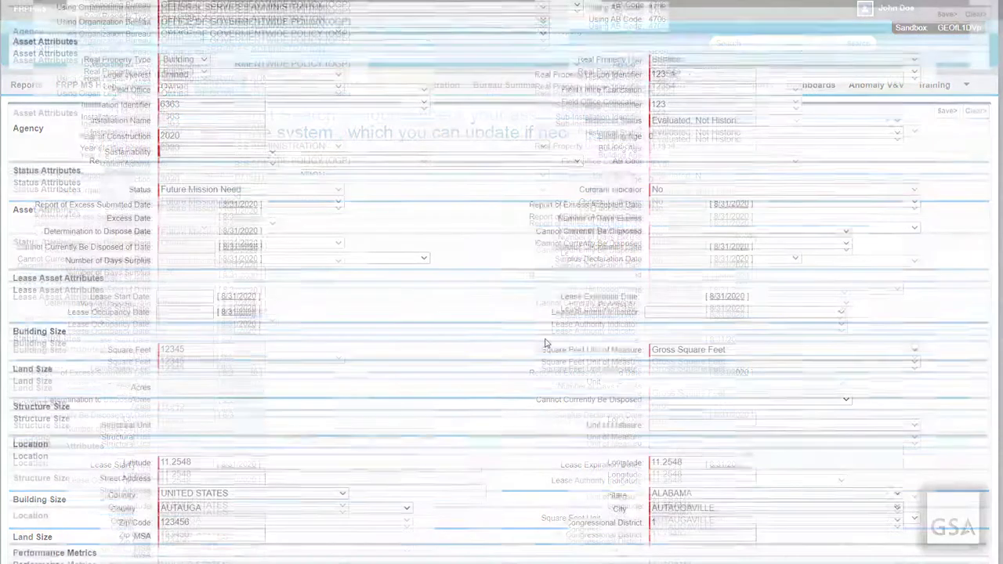
Step: Scroll through the filled Add Asset form to review the Building, Service and 12345 sq ft entries
{"action": "scroll", "coordinate": [547, 344], "scroll_direction": "down", "scroll_amount": 5}
{"action": "scroll", "coordinate": [546, 344], "scroll_direction": "down", "scroll_amount": 3}
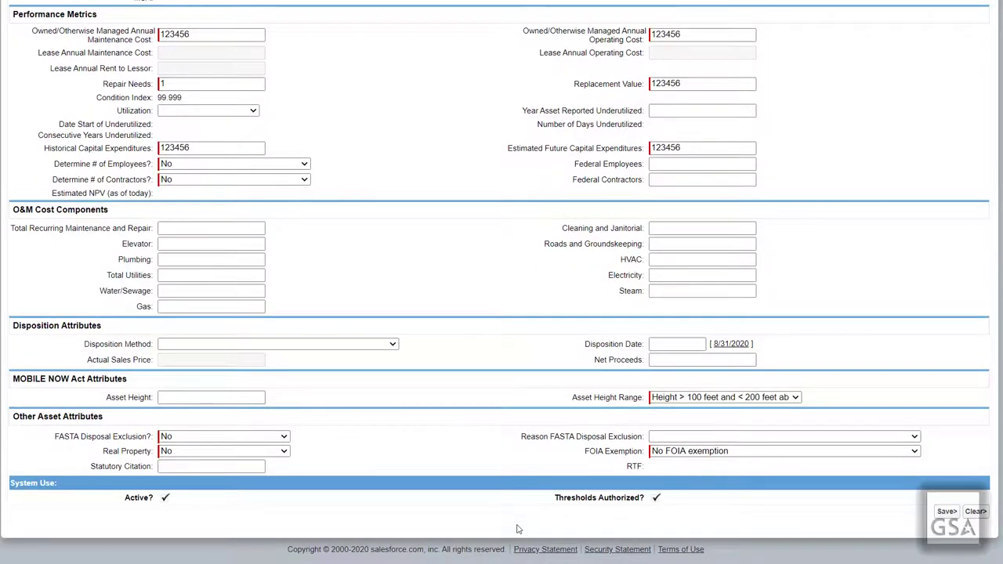
{"action": "scroll", "coordinate": [518, 529], "scroll_direction": "up", "scroll_amount": 7}
{"action": "scroll", "coordinate": [517, 529], "scroll_direction": "up", "scroll_amount": 5}
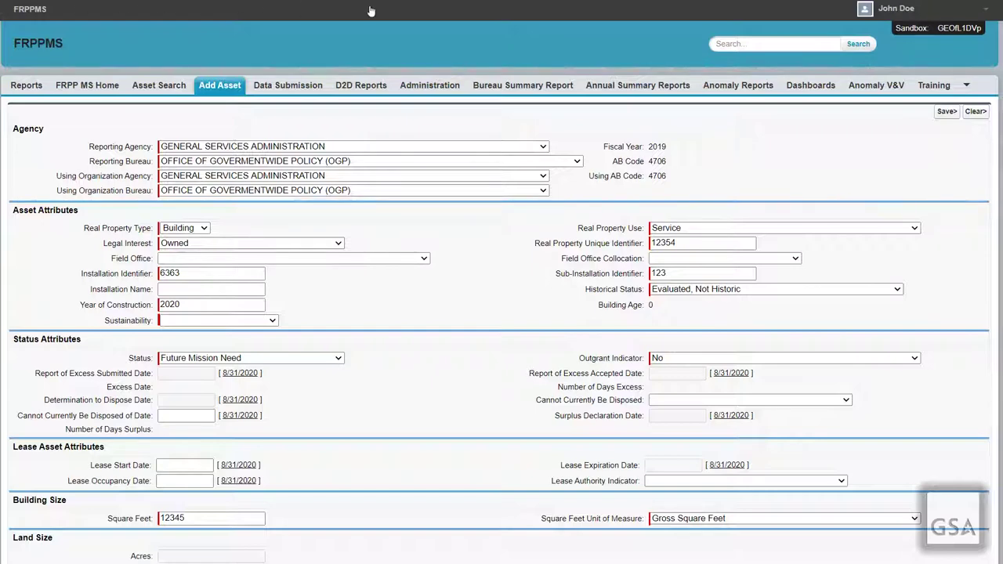
Step: Attempt to save the asset, then correct the Zip Code from 123456 to 12345
{"action": "left_click", "coordinate": [938, 119]}
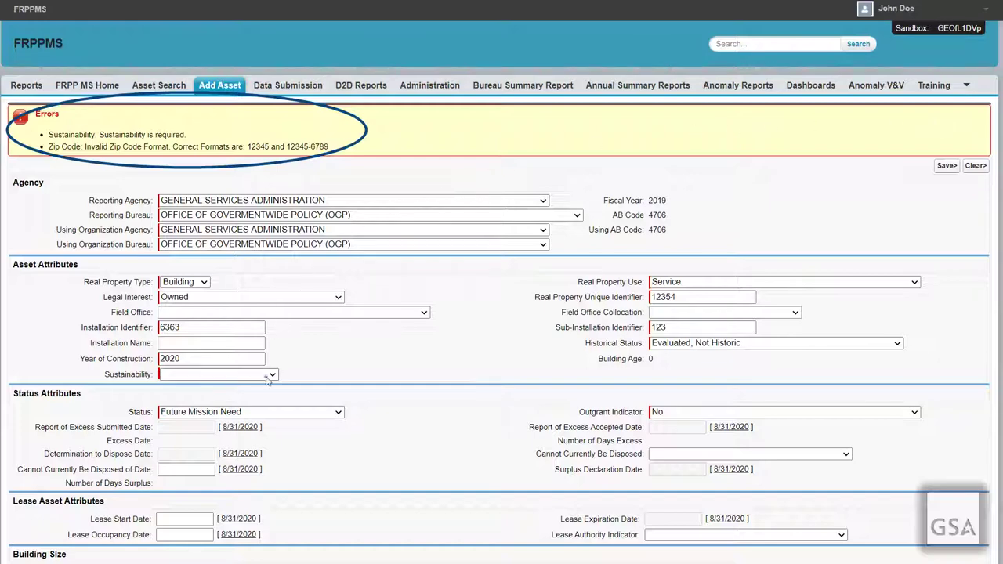
{"action": "scroll", "coordinate": [744, 200], "scroll_direction": "down", "scroll_amount": 5}
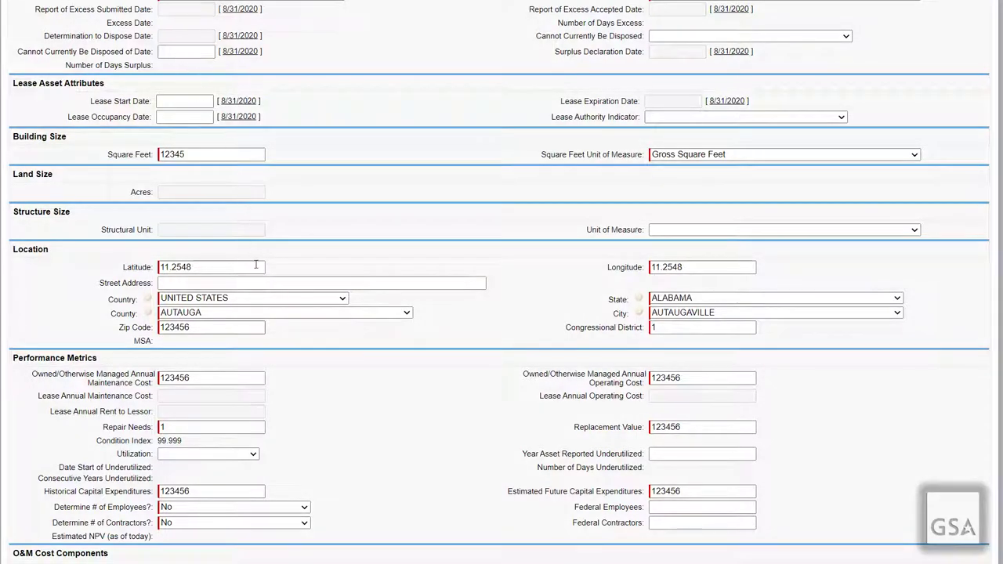
{"action": "left_click", "coordinate": [259, 327]}
{"action": "key", "text": "BackSpace"}
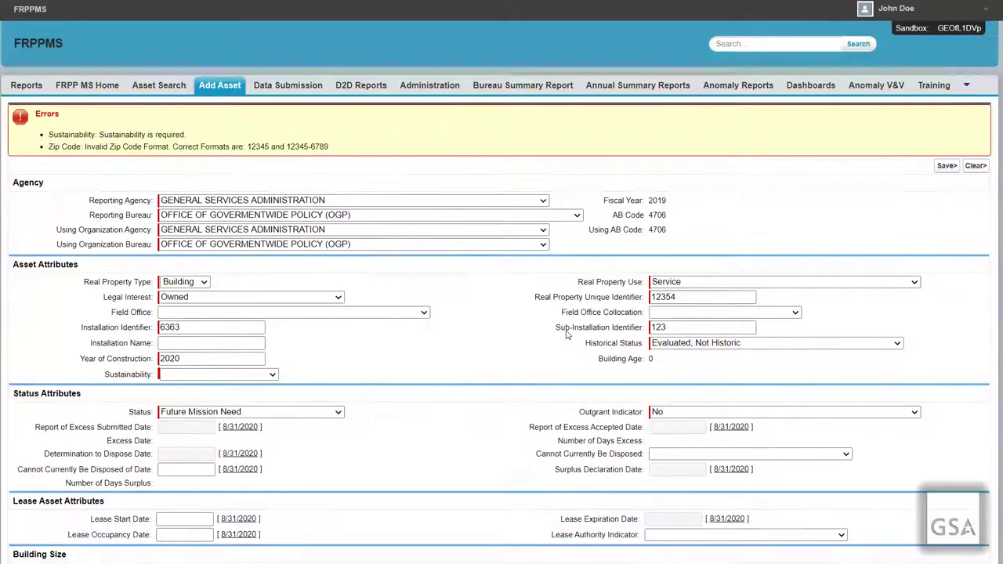
Step: Choose Not Applicable for Sustainability, save the building asset, and review the saved record
{"action": "left_click", "coordinate": [267, 376]}
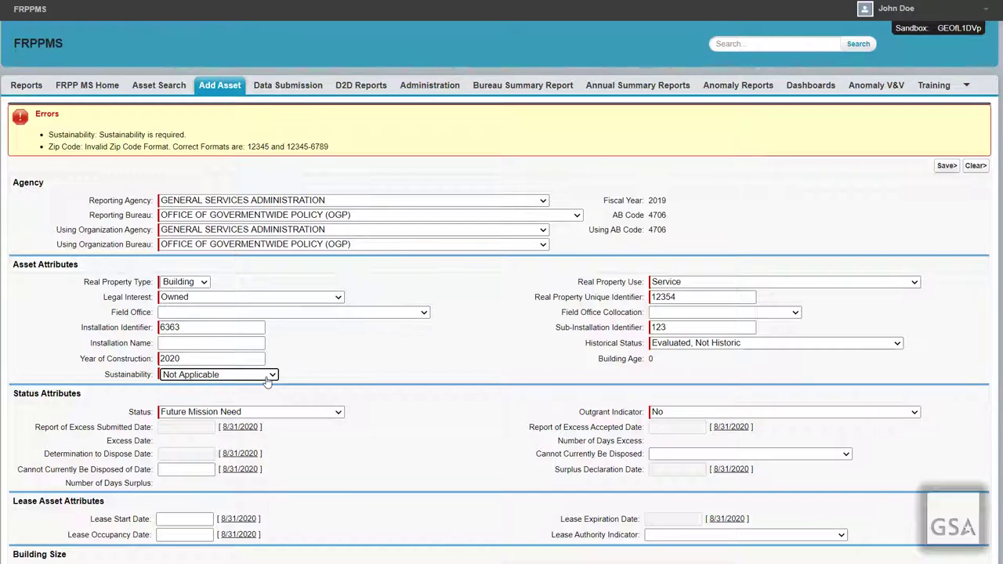
{"action": "left_click", "coordinate": [946, 165]}
{"action": "scroll", "coordinate": [533, 218], "scroll_direction": "down", "scroll_amount": 10}
{"action": "scroll", "coordinate": [533, 218], "scroll_direction": "down", "scroll_amount": 2}
{"action": "scroll", "coordinate": [534, 219], "scroll_direction": "up", "scroll_amount": 8}
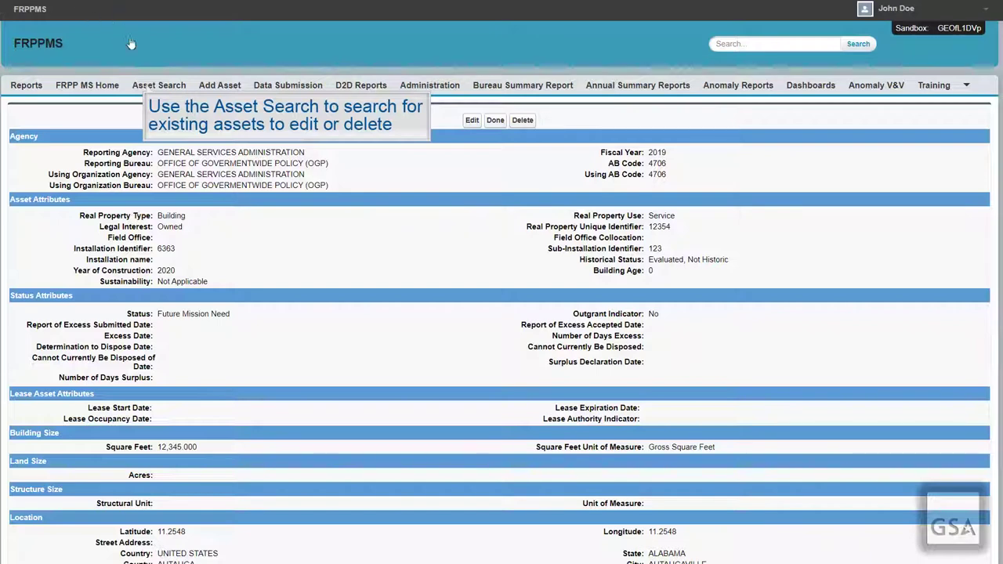
{"action": "left_click", "coordinate": [148, 86]}
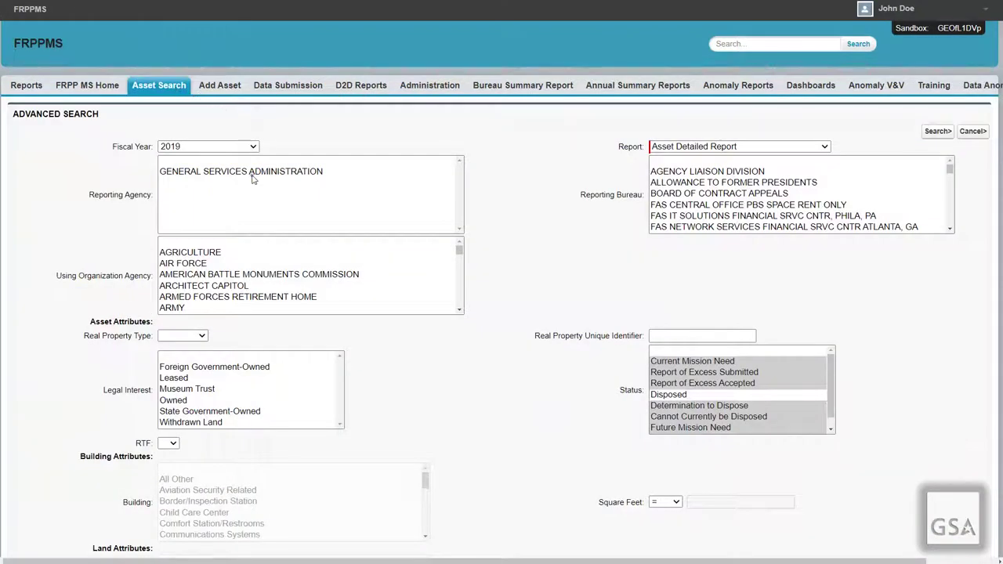
{"action": "left_click", "coordinate": [935, 132]}
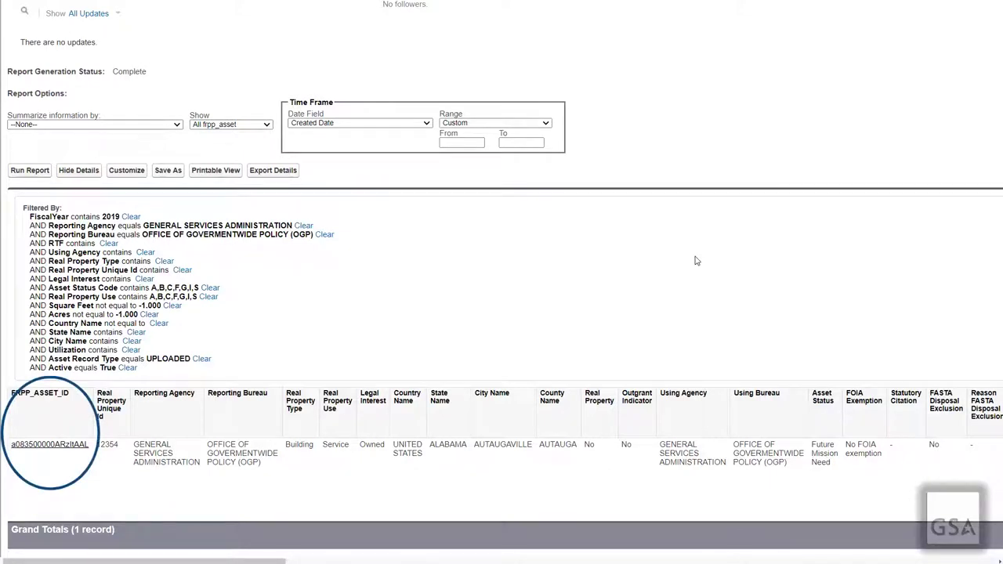
{"action": "left_click", "coordinate": [55, 445]}
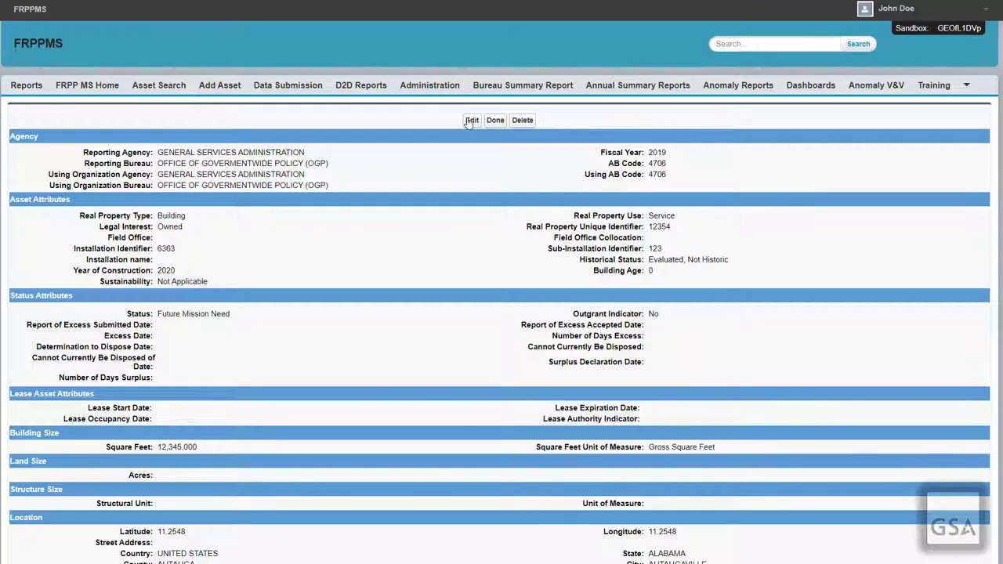
Step: Delete the building asset record, confirming with Ok, then go to the Data Submission file list
{"action": "left_click", "coordinate": [522, 120]}
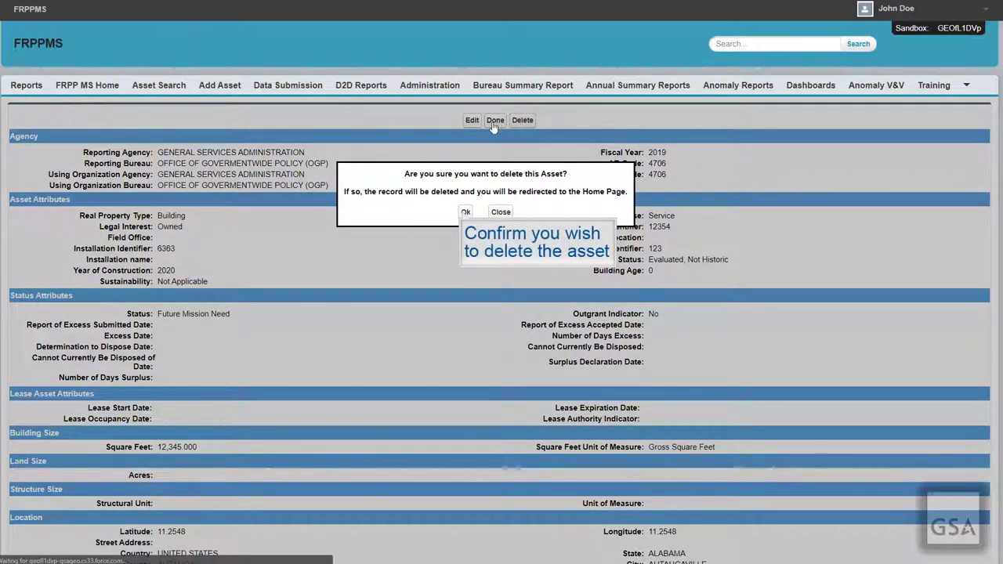
{"action": "left_click", "coordinate": [465, 212]}
{"action": "scroll", "coordinate": [41, 280], "scroll_direction": "down", "scroll_amount": 2}
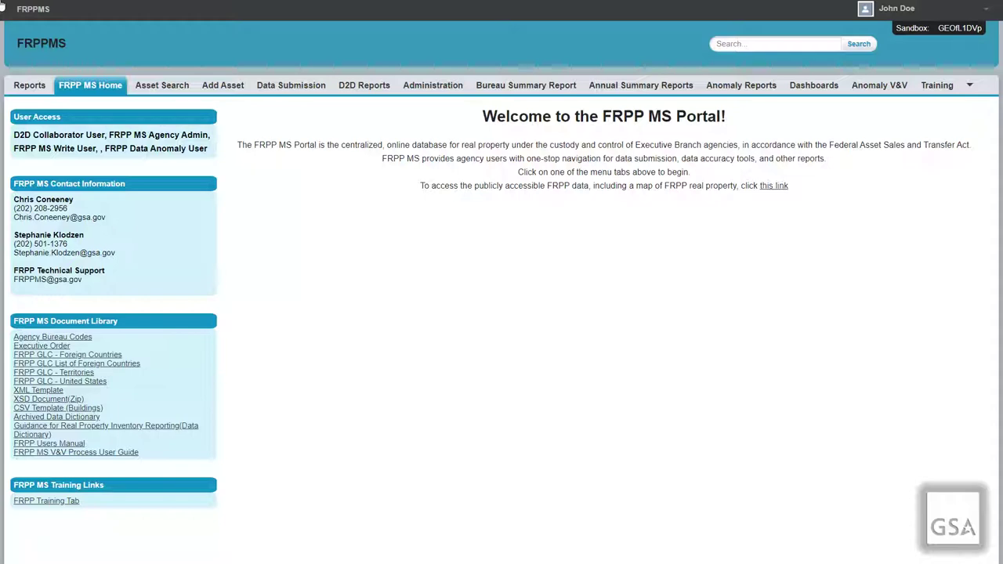
{"action": "left_click", "coordinate": [296, 91]}
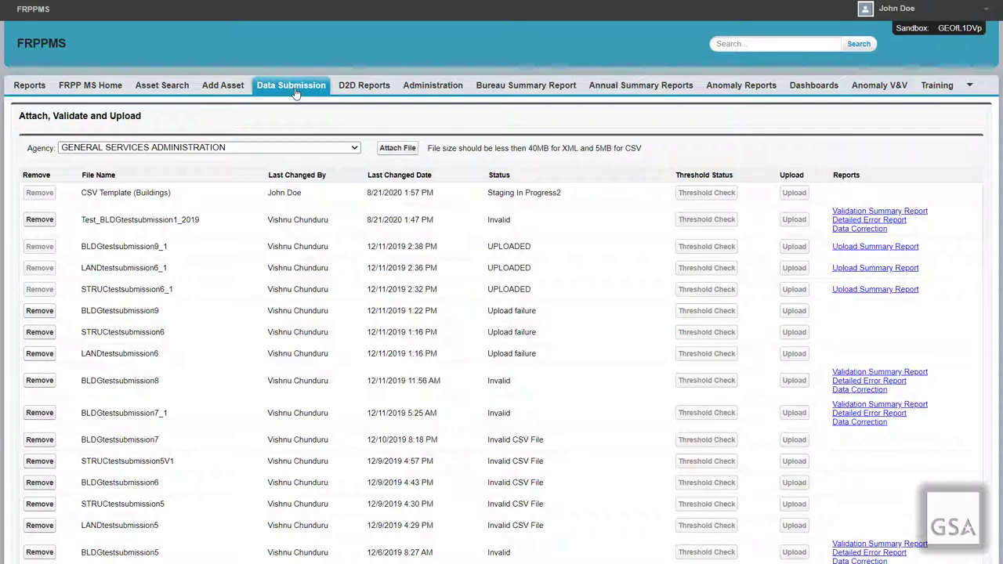
Step: Return to the FRPP MS Home page with its Document Library
{"action": "left_click", "coordinate": [116, 89]}
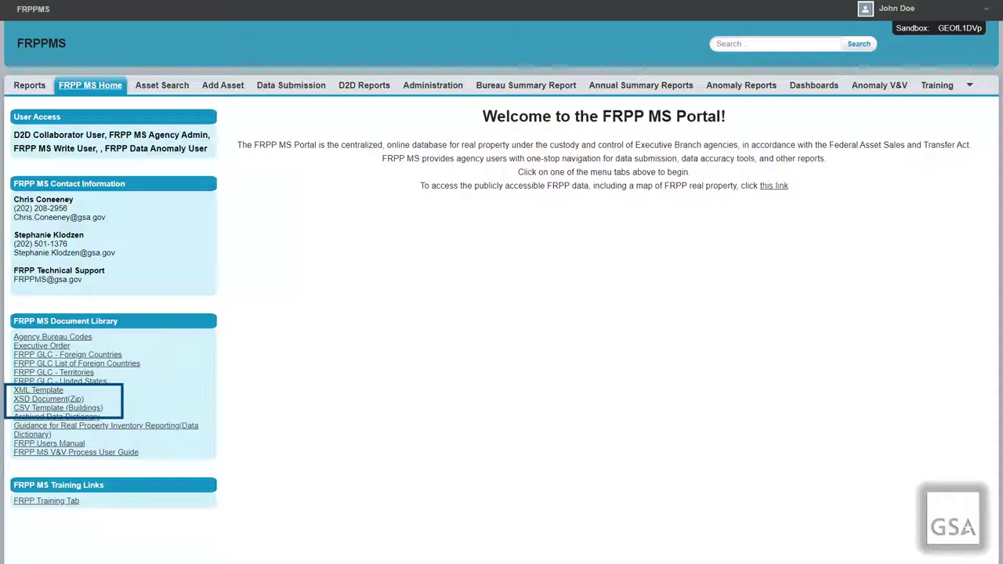
Step: Open XMLTemplate.docx from the Document Library's XML Template link
{"action": "left_click", "coordinate": [49, 394]}
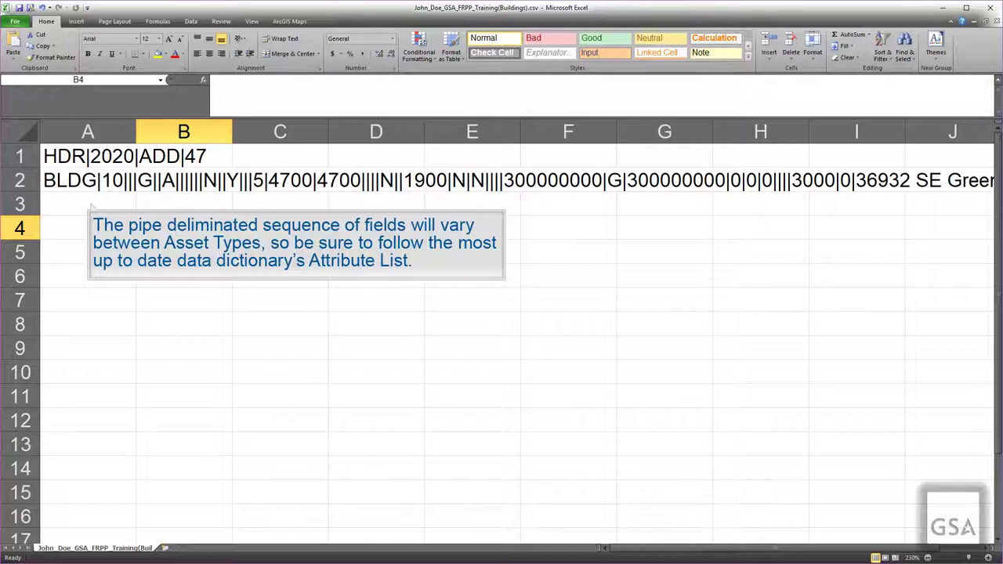
Step: Move the cursor within the pipe-delimited HDR and BLDG rows in column A
{"action": "key", "text": "Left"}
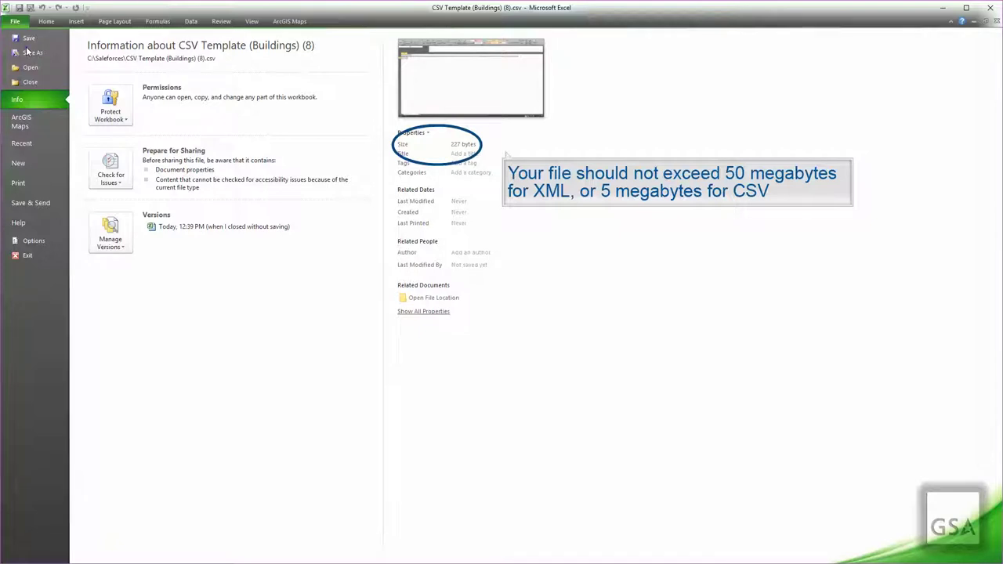
Step: Save the buildings data as CSV (Comma delimited) in the FRPPXSD folder under a period-free name
{"action": "left_click", "coordinate": [28, 52]}
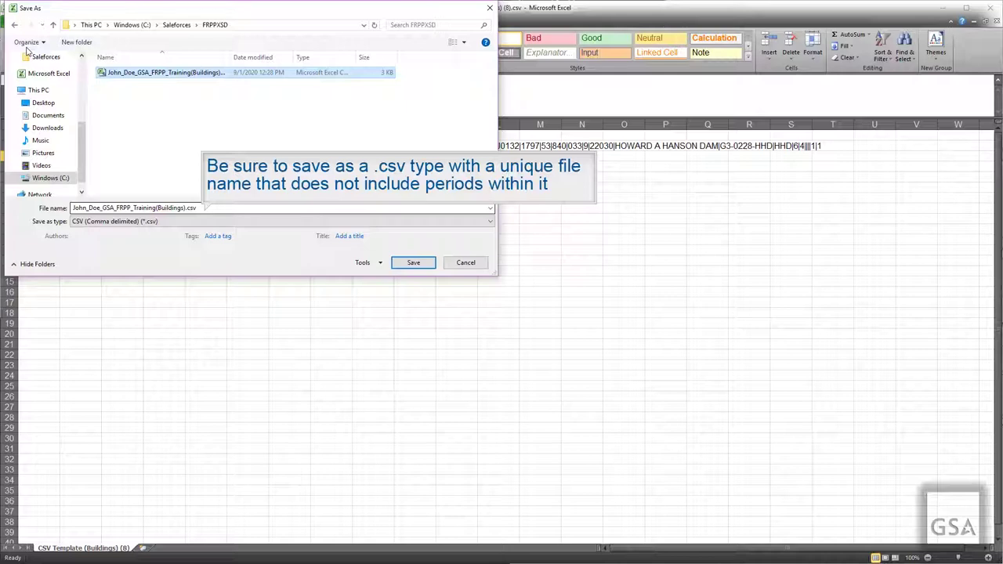
{"action": "left_click", "coordinate": [412, 265]}
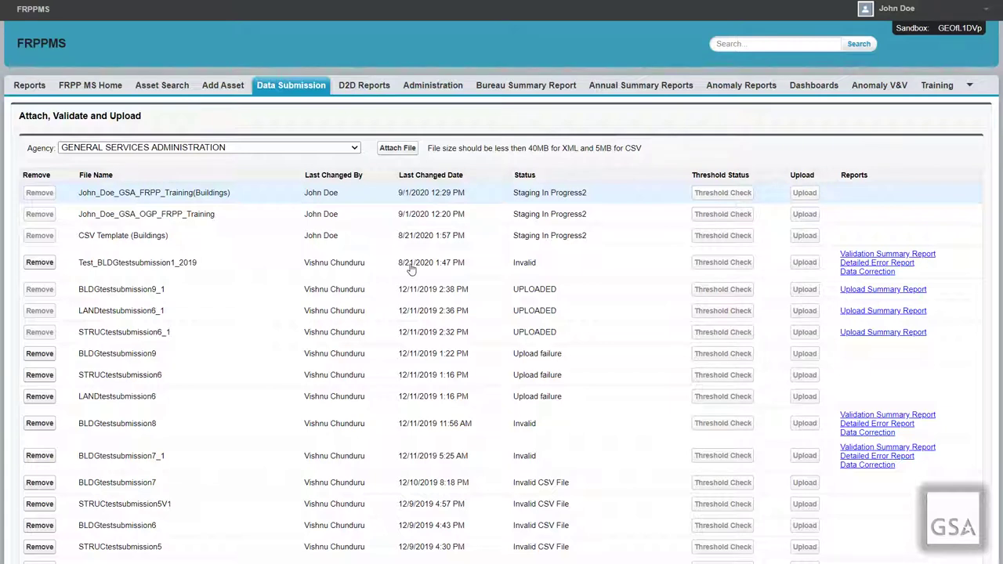
Step: Attach the saved buildings training CSV on Data Submission and finish with Done
{"action": "left_click", "coordinate": [402, 148]}
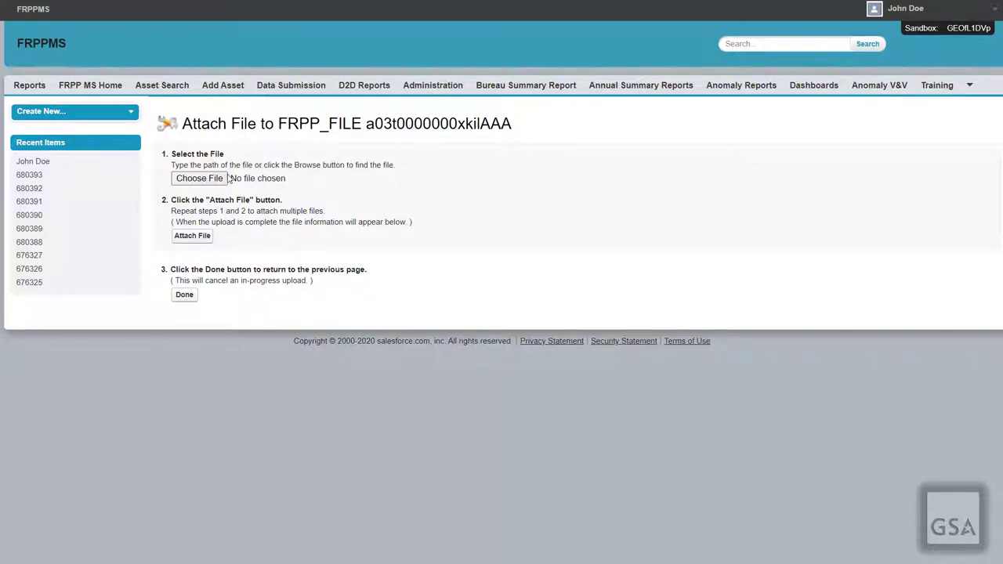
{"action": "left_click", "coordinate": [227, 179]}
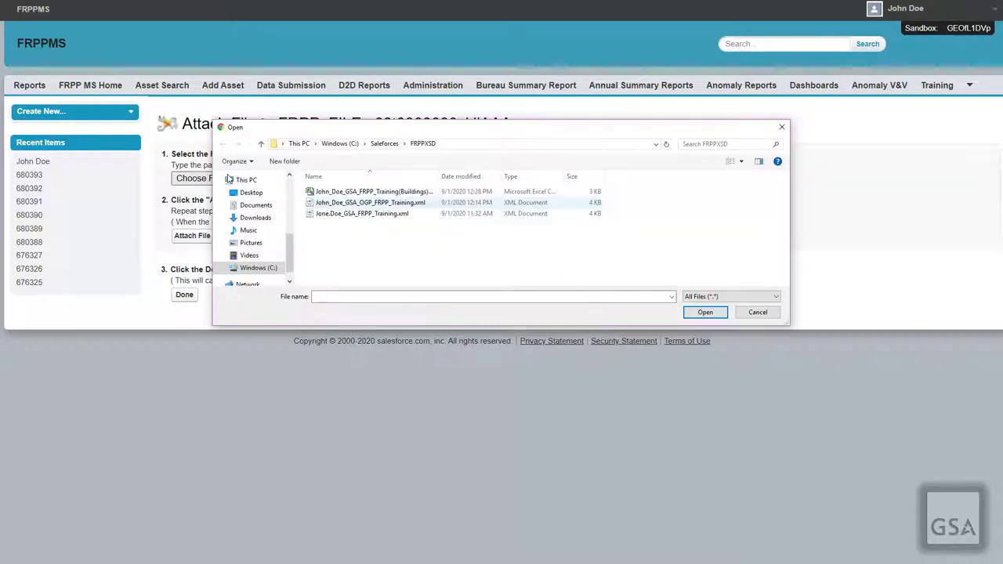
{"action": "left_click", "coordinate": [345, 193]}
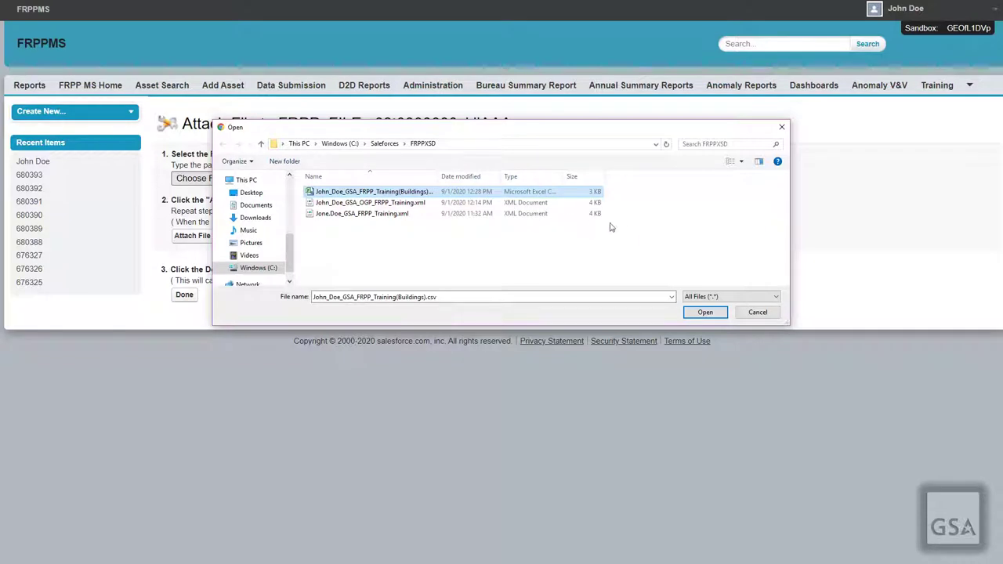
{"action": "left_click", "coordinate": [704, 312]}
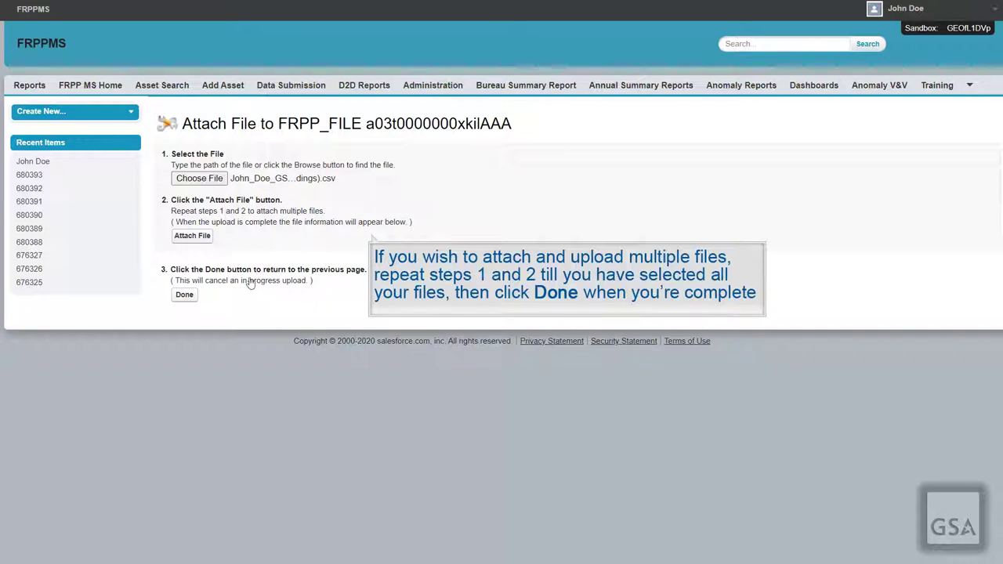
{"action": "left_click", "coordinate": [198, 240]}
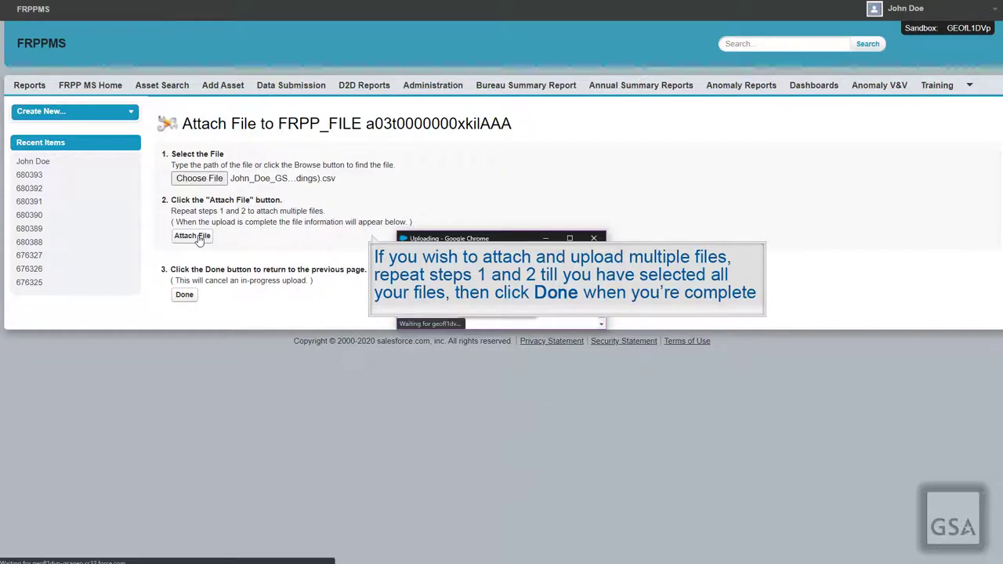
{"action": "left_click", "coordinate": [189, 295]}
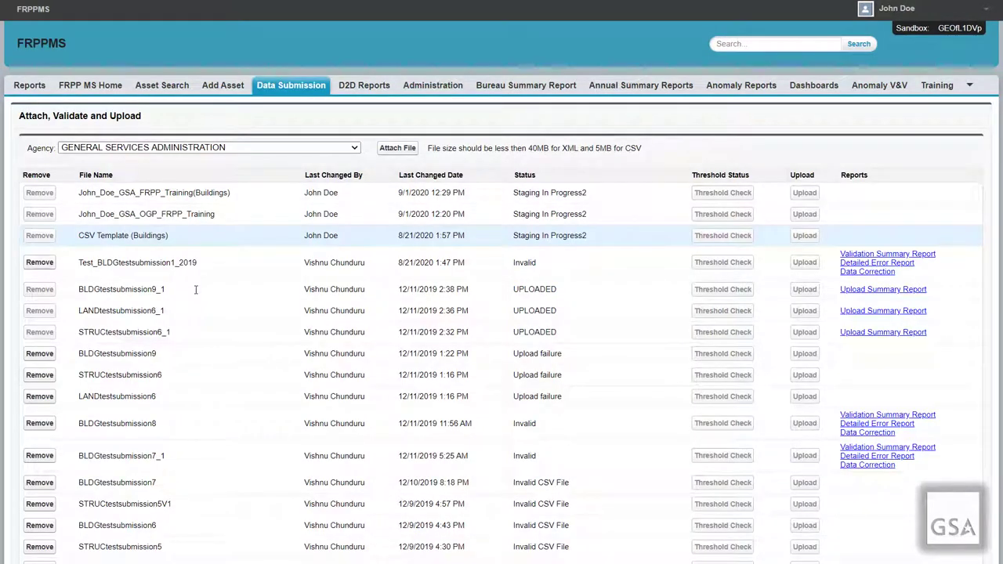